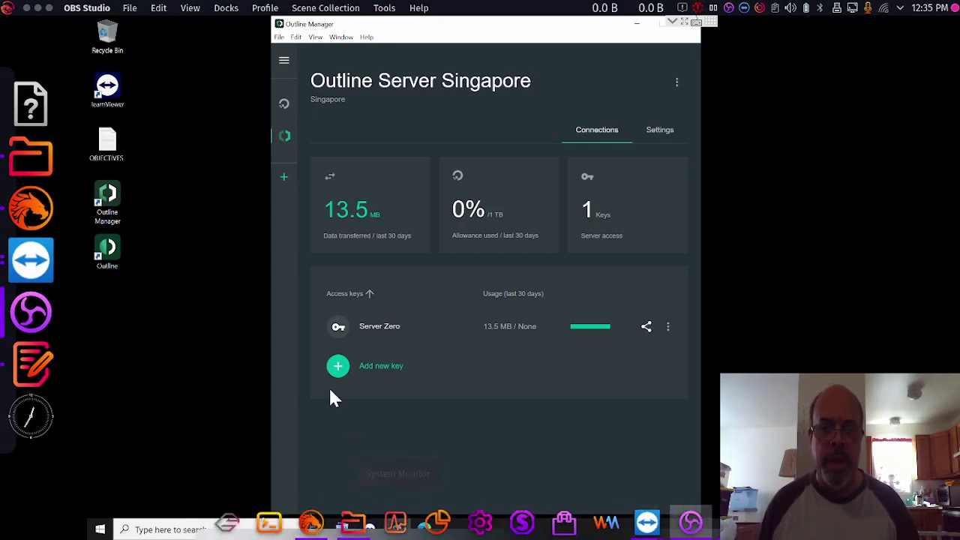
Add a new access key to Outline Server Singapore, to be named J
left_click(338, 367)
type("J")
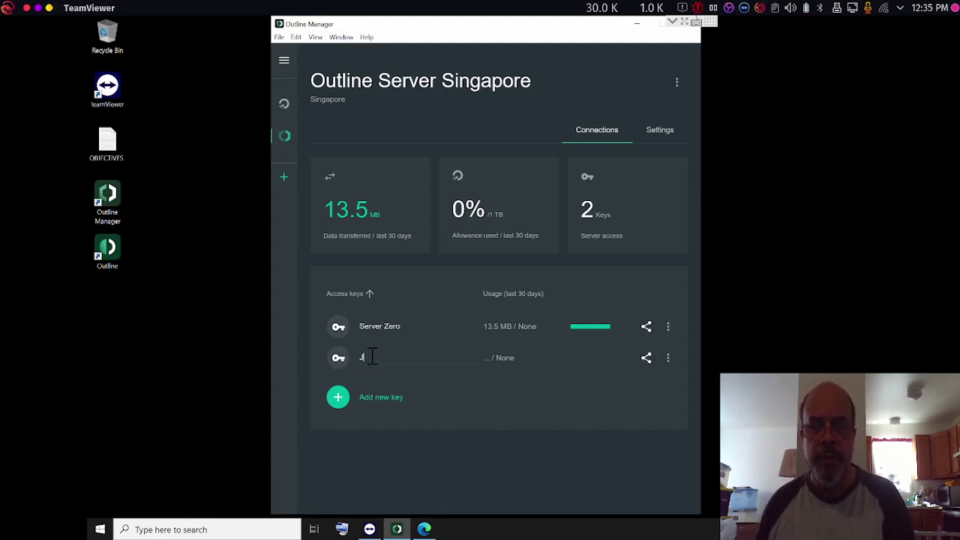
Copy key J's access key to the clipboard from its Share access dialog
left_click(647, 360)
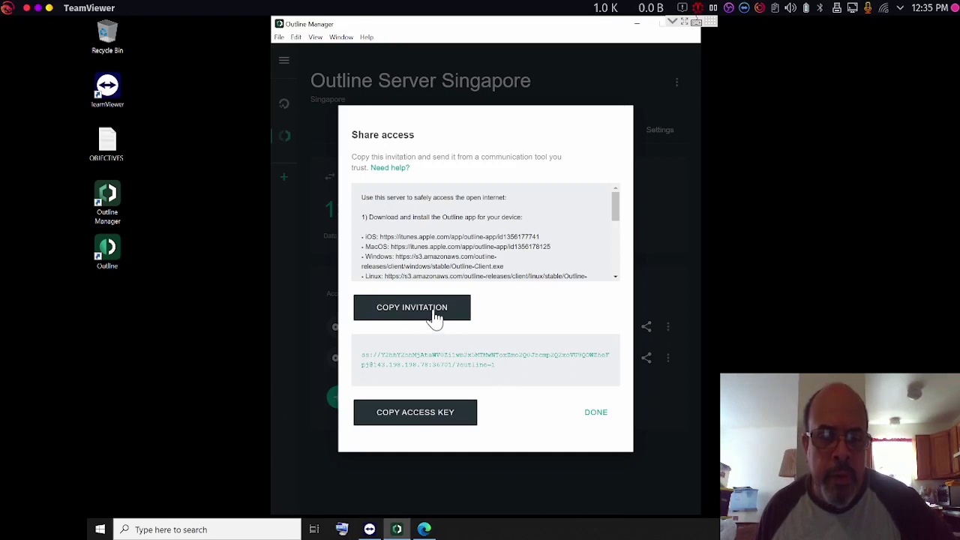
left_click(509, 366)
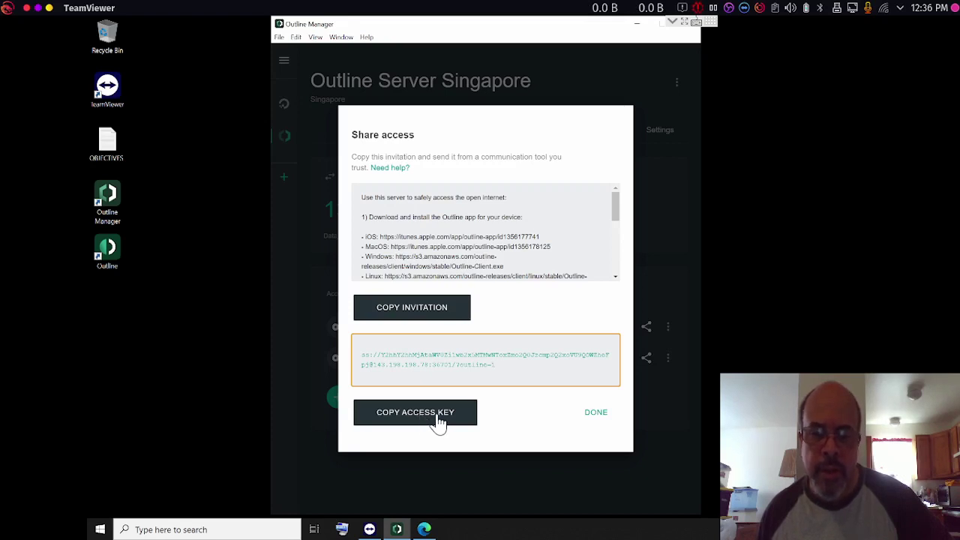
left_click(434, 420)
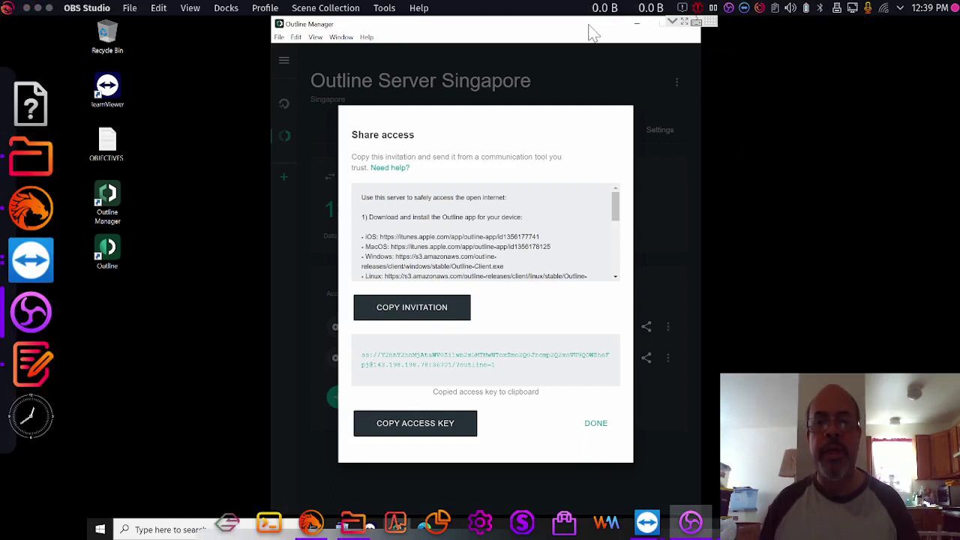
Minimize the Outline Manager window to reveal the remote desktop
left_click(644, 24)
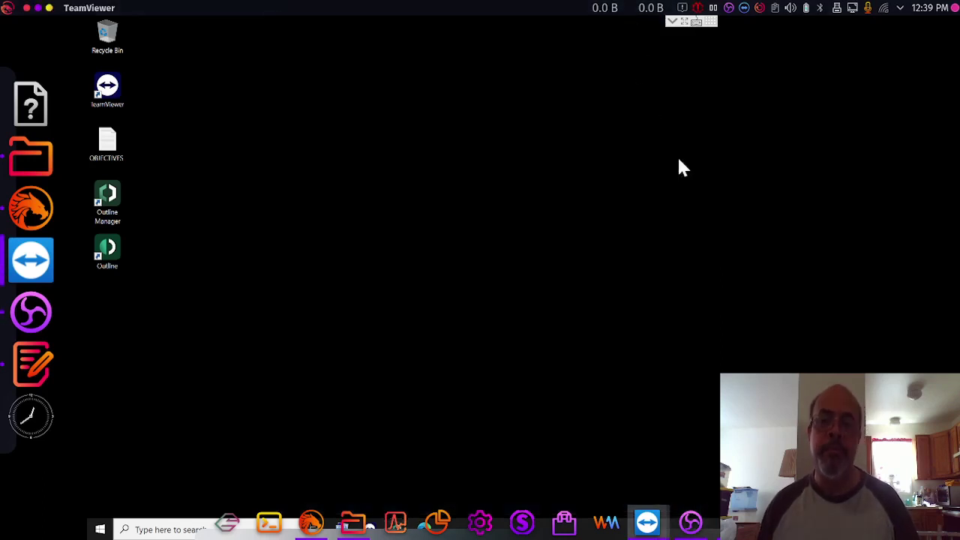